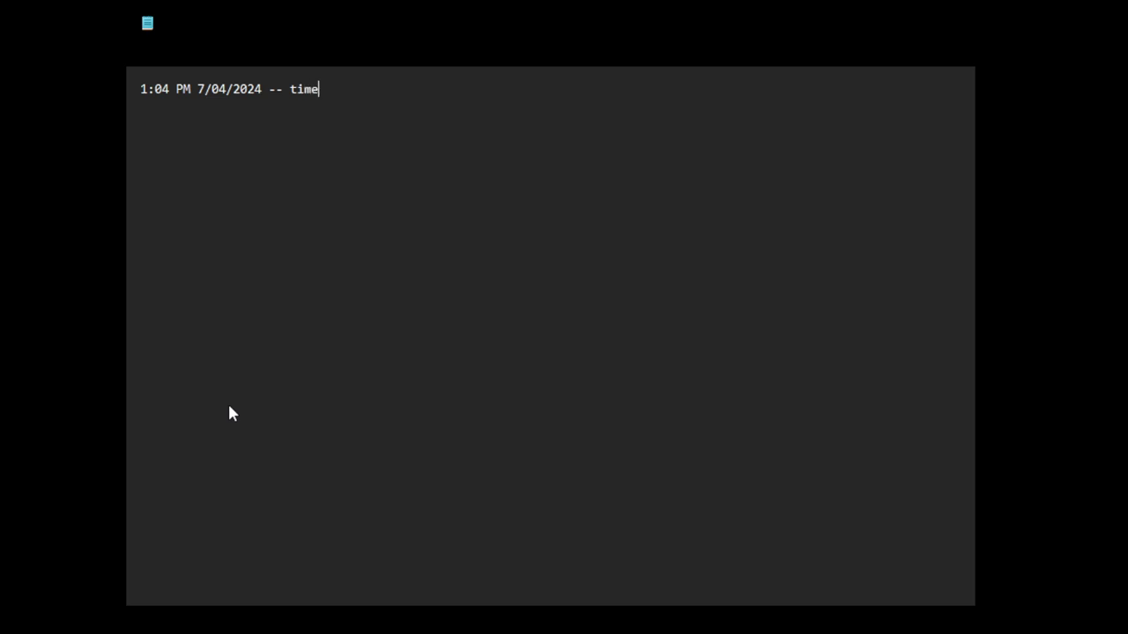
# Step: Append '-- time and date of recording video' to the timestamp line and leave a blank line below
pyautogui.write('and date of rec')
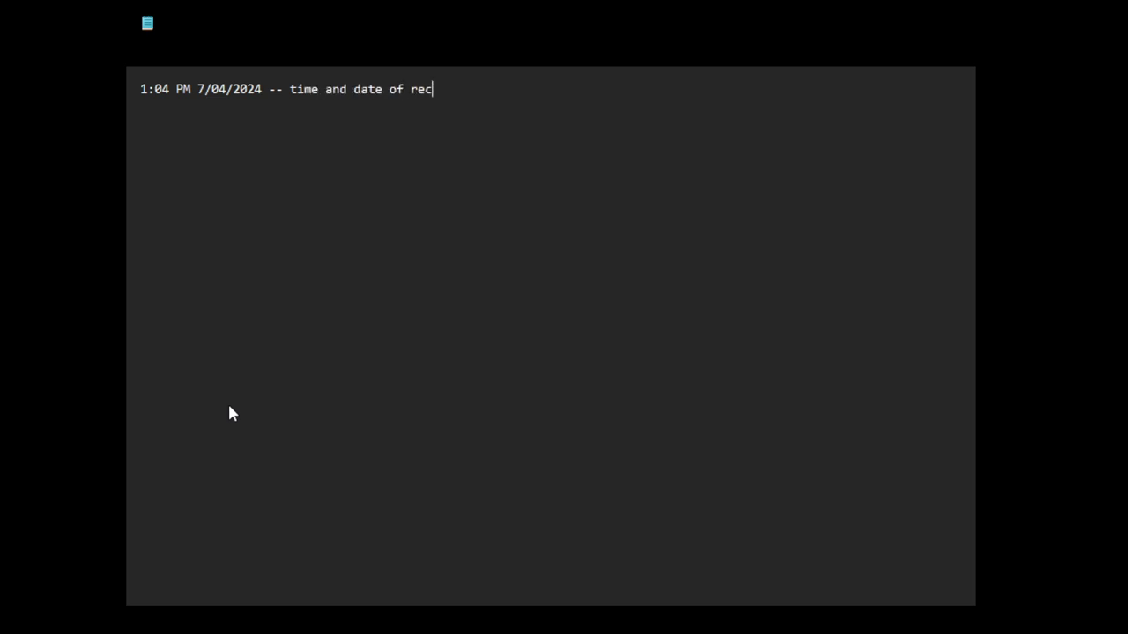
pyautogui.write('ording video')
pyautogui.press('Return')
pyautogui.press('Return')
# Step: Write 'mexican embassy in ecuador being invaded...' followed by a blank line
pyautogui.write('me')
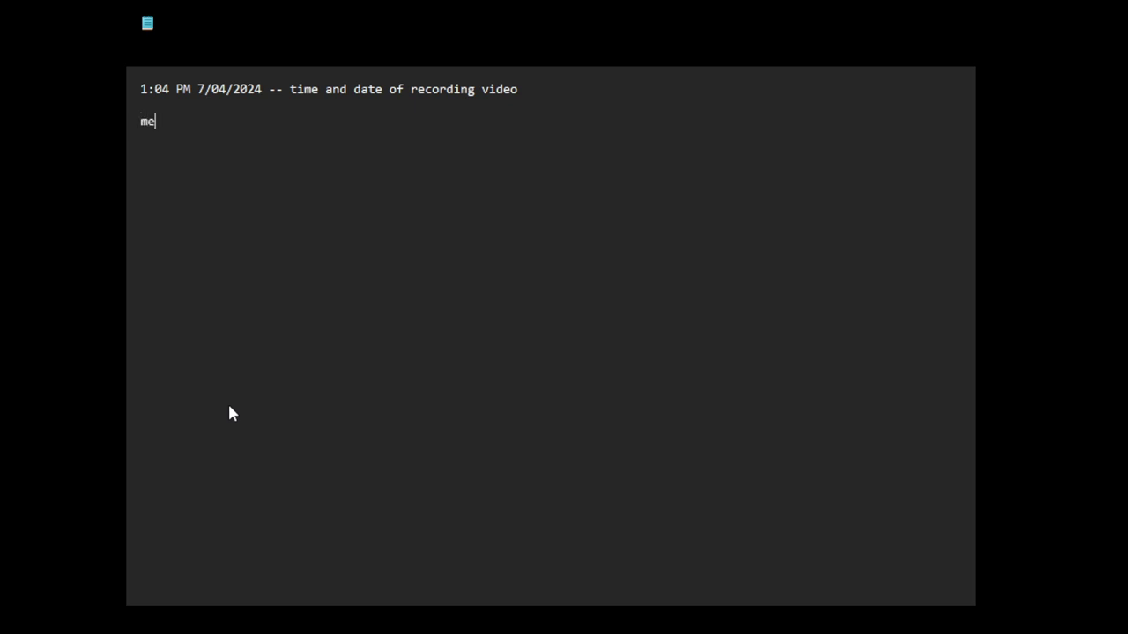
pyautogui.write('xican embassy')
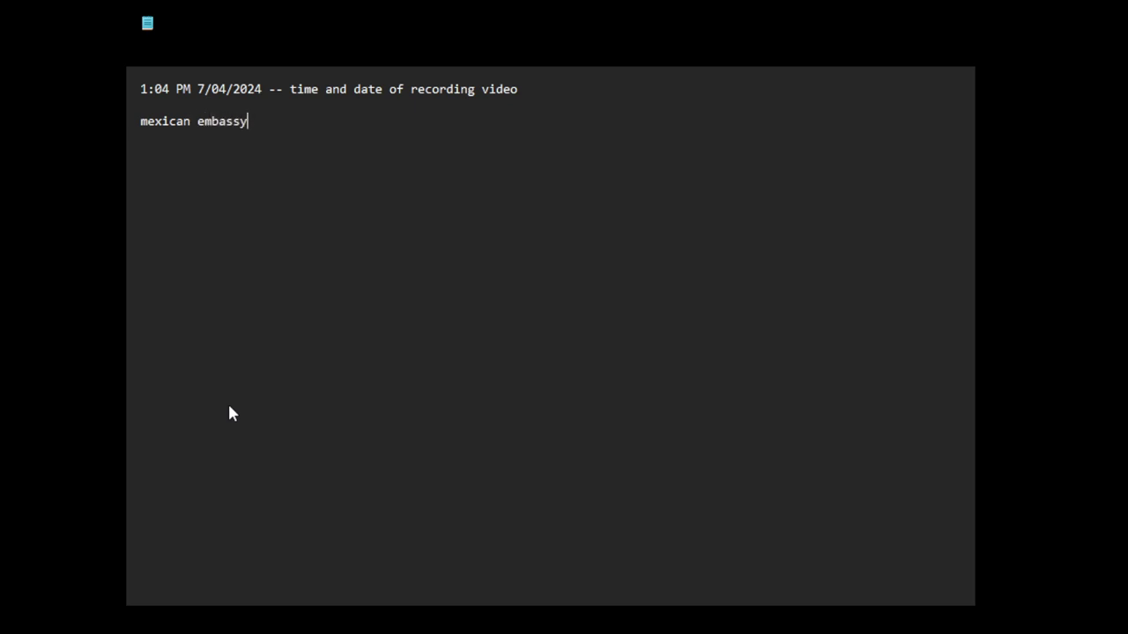
pyautogui.write(' in ecuador bei')
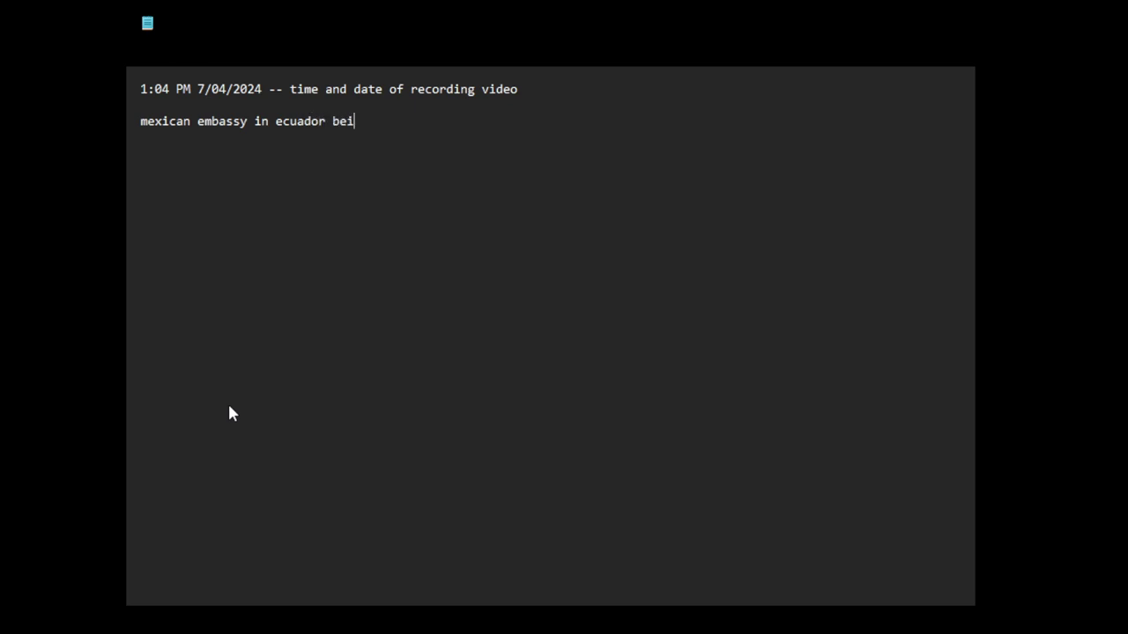
pyautogui.write('ng invaded...')
pyautogui.press('Return')
pyautogui.press('Return')
# Step: Write 'the cabal is (possibly) doing many things at once', fixing typos, and begin a '-' bullet below
pyautogui.write('the cabal i')
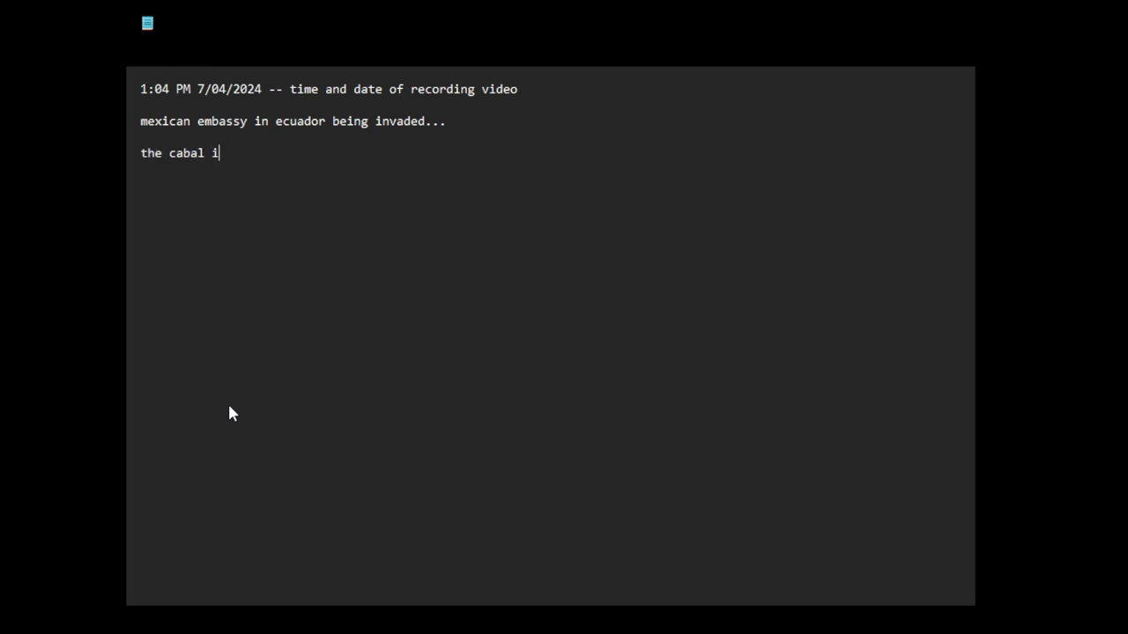
pyautogui.write('s tryin')
pyautogui.press('BackSpace')
pyautogui.press('BackSpace')
pyautogui.press('BackSpace')
pyautogui.press('BackSpace')
pyautogui.press('BackSpace')
pyautogui.write('doing')
pyautogui.press('BackSpace')
pyautogui.press('BackSpace')
pyautogui.press('BackSpace')
pyautogui.press('BackSpace')
pyautogui.press('BackSpace')
pyautogui.write('(possibly)')
pyautogui.press('BackSpace')
pyautogui.write('doing many')
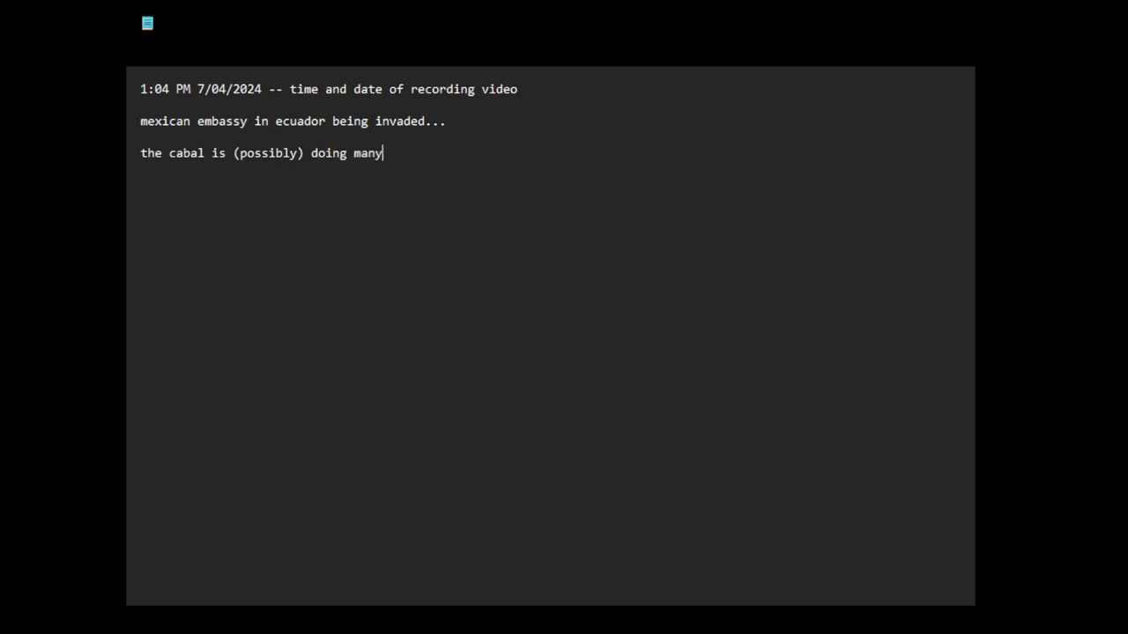
pyautogui.write(' things at one')
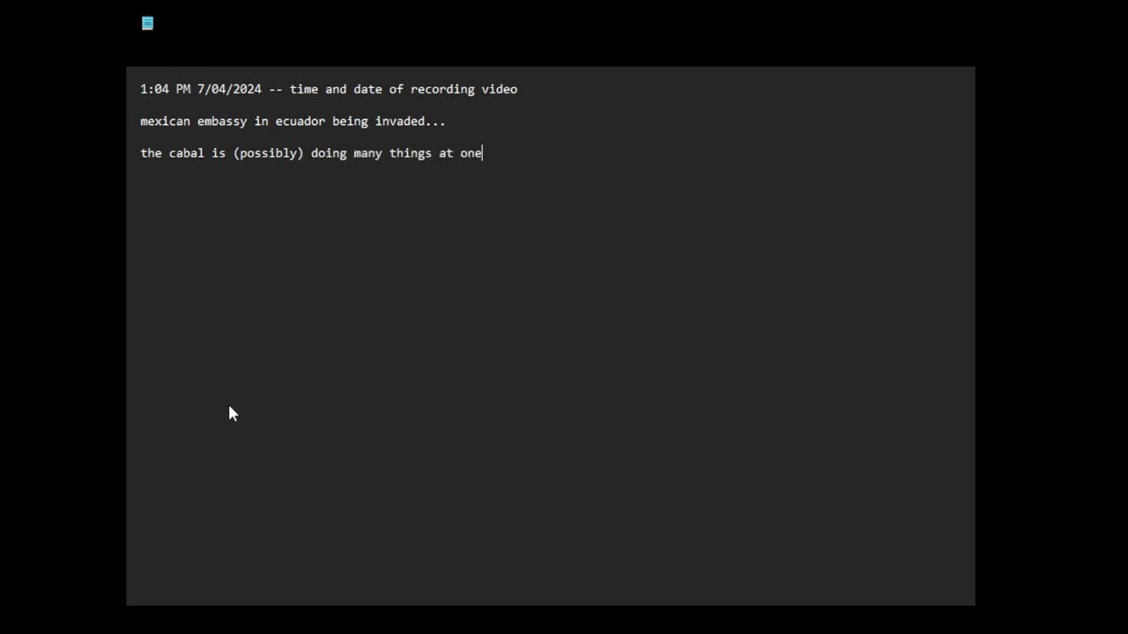
pyautogui.write('c')
pyautogui.press('Return')
pyautogui.press('Return')
pyautogui.write('-')
# Step: Write the bullet 'get the person in the embassy who was given asylum (obvious goal)' and start another dash
pyautogui.write('get the person i')
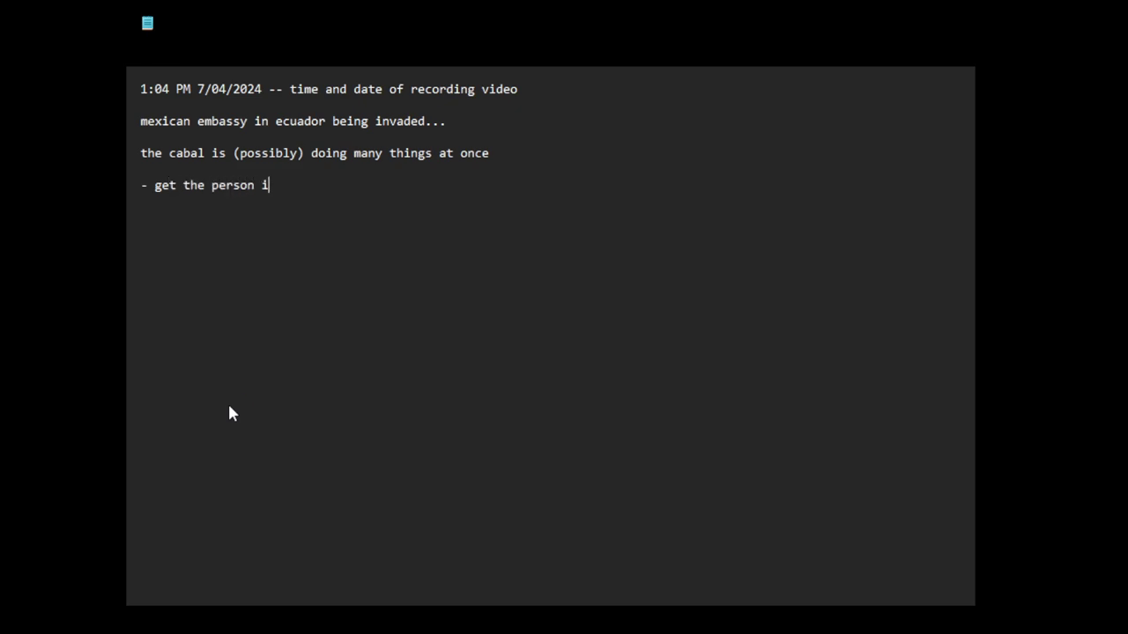
pyautogui.write('n the embassy who was ')
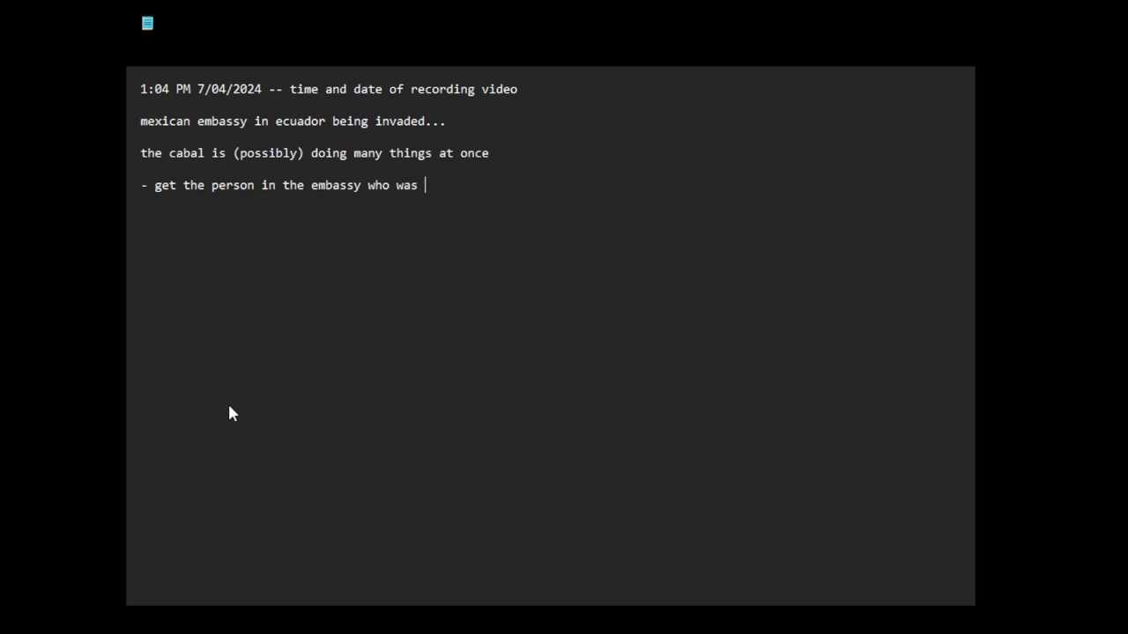
pyautogui.write('given asylum')
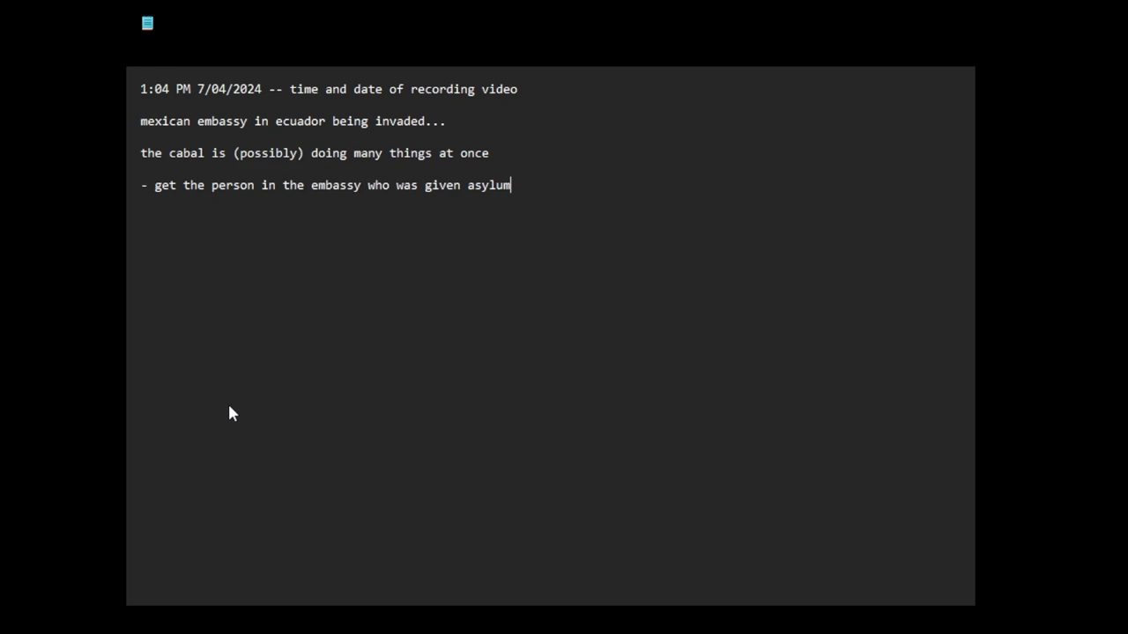
pyautogui.write('(obvious goal')
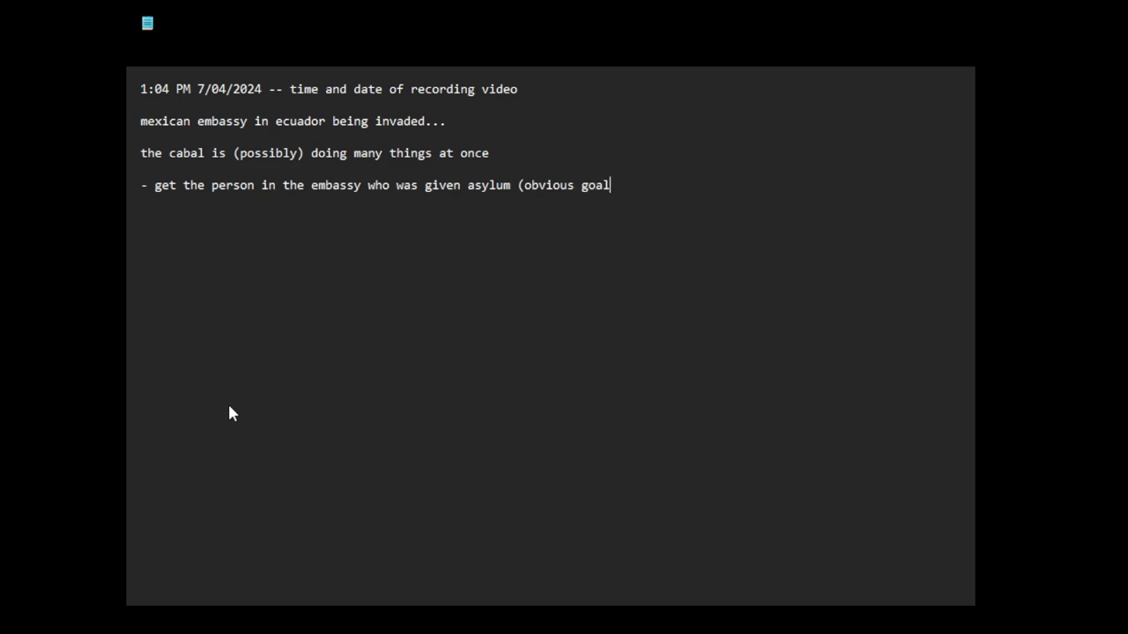
pyautogui.write(')')
pyautogui.press('Return')
pyautogui.write('-')
# Step: Write the bullet 'thumb your nose at the norms of international law (spiteful, vengeful)', fixing a typo
pyautogui.write('thumb your n')
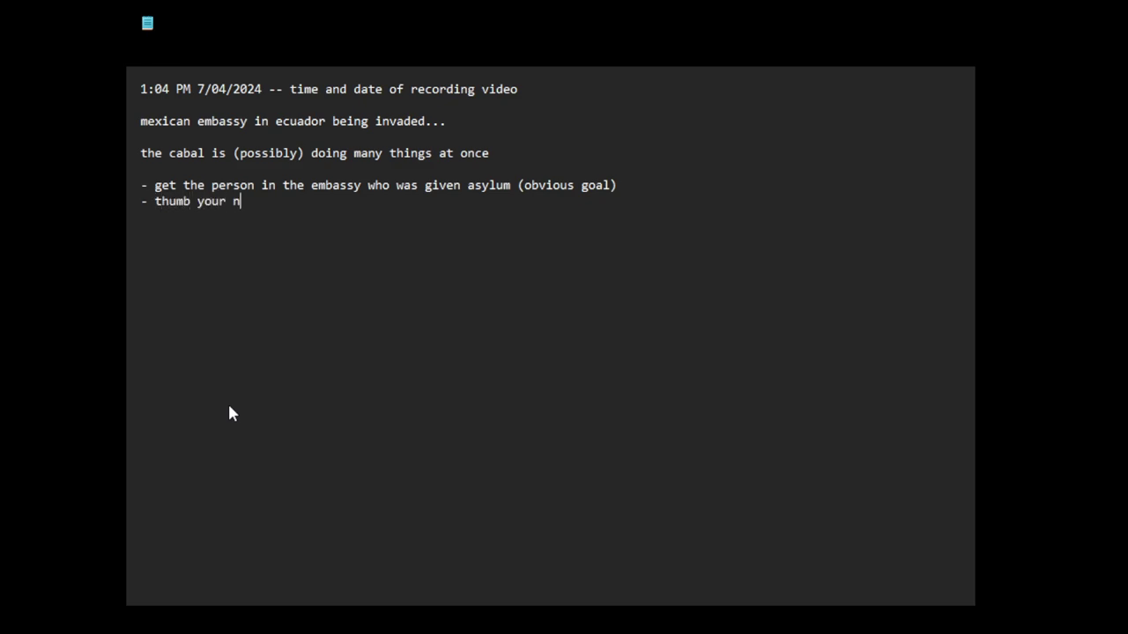
pyautogui.write('ose at the norms of')
pyautogui.press('BackSpace')
pyautogui.press('BackSpace')
pyautogui.write('of')
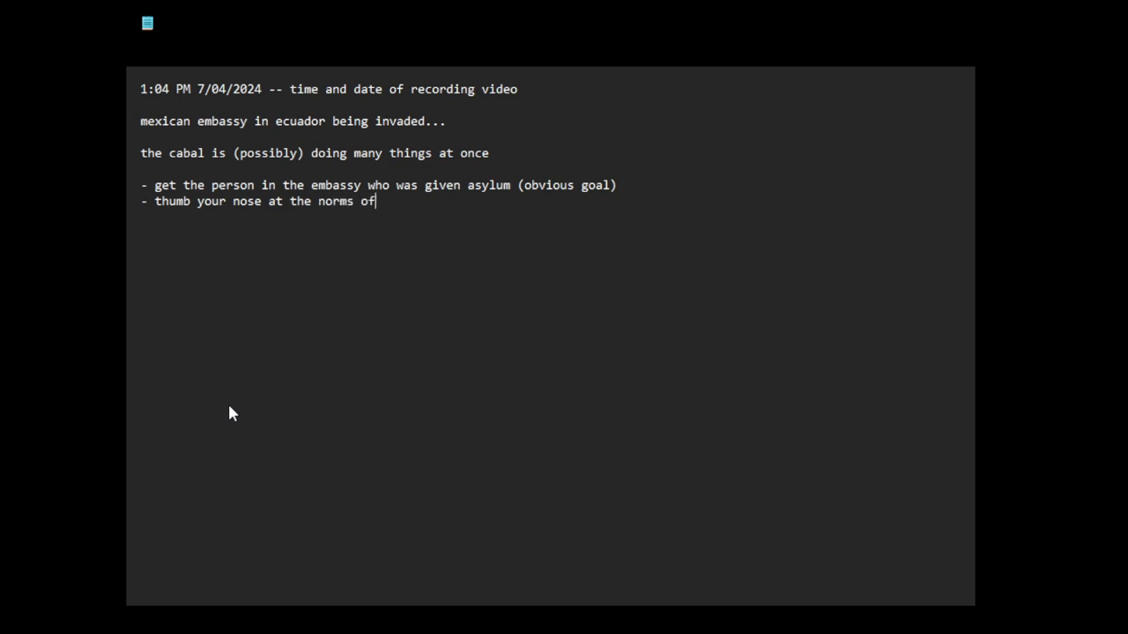
pyautogui.write(' internationa')
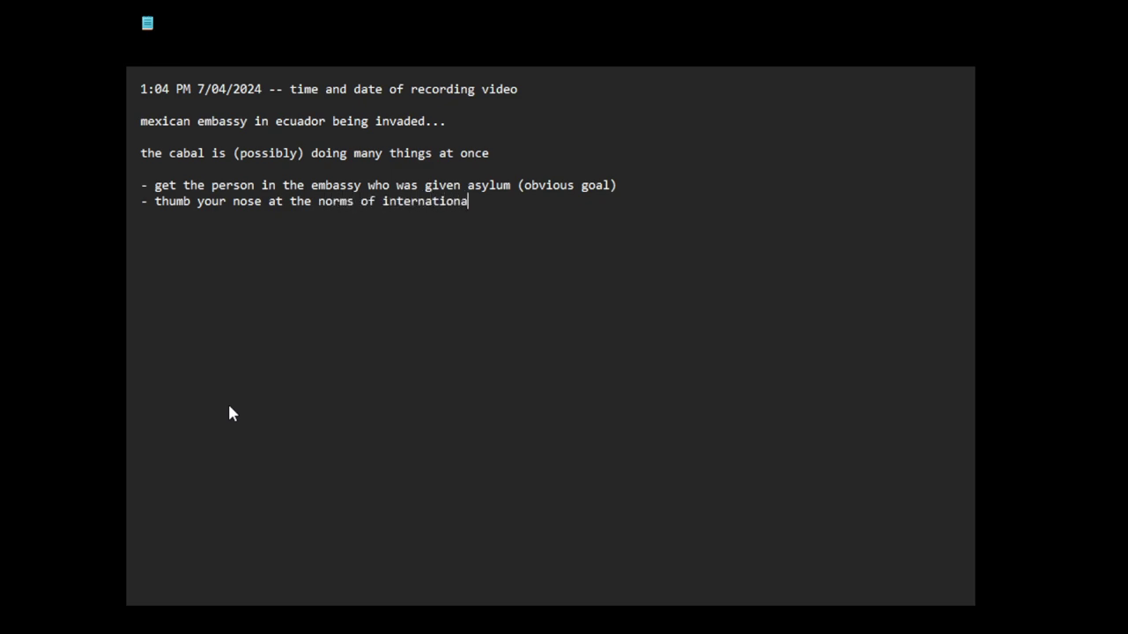
pyautogui.write('l law (spitefu')
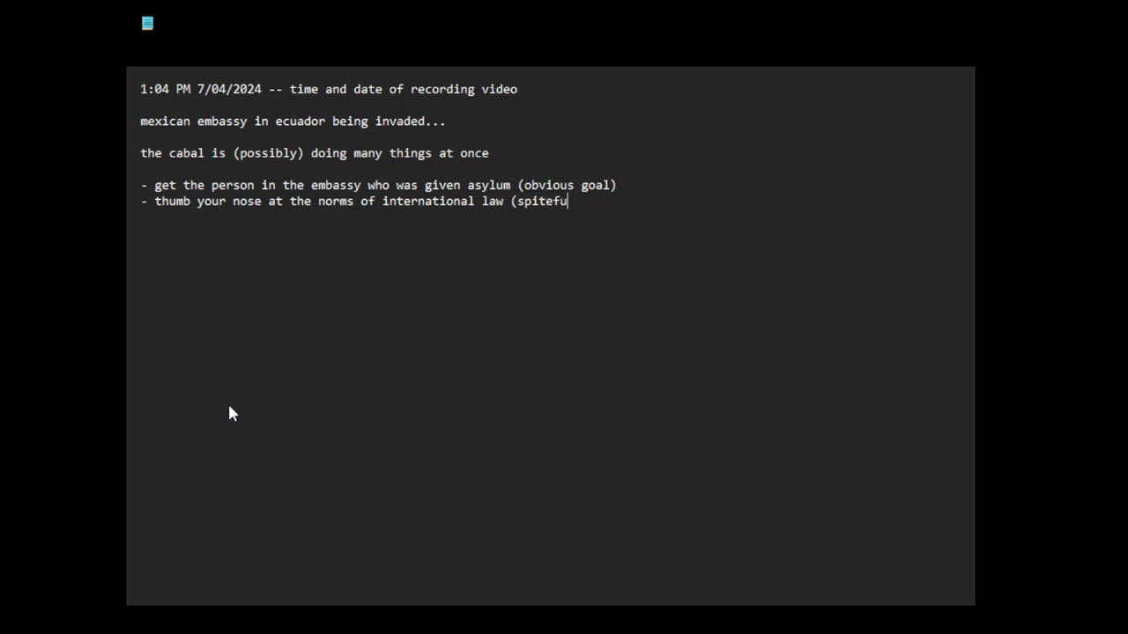
pyautogui.write('l, vengefu')
pyautogui.write('l')
pyautogui.write(')')
# Step: Start a third bullet reading '- going fishing ('
pyautogui.write('- ')
pyautogui.write('going fish')
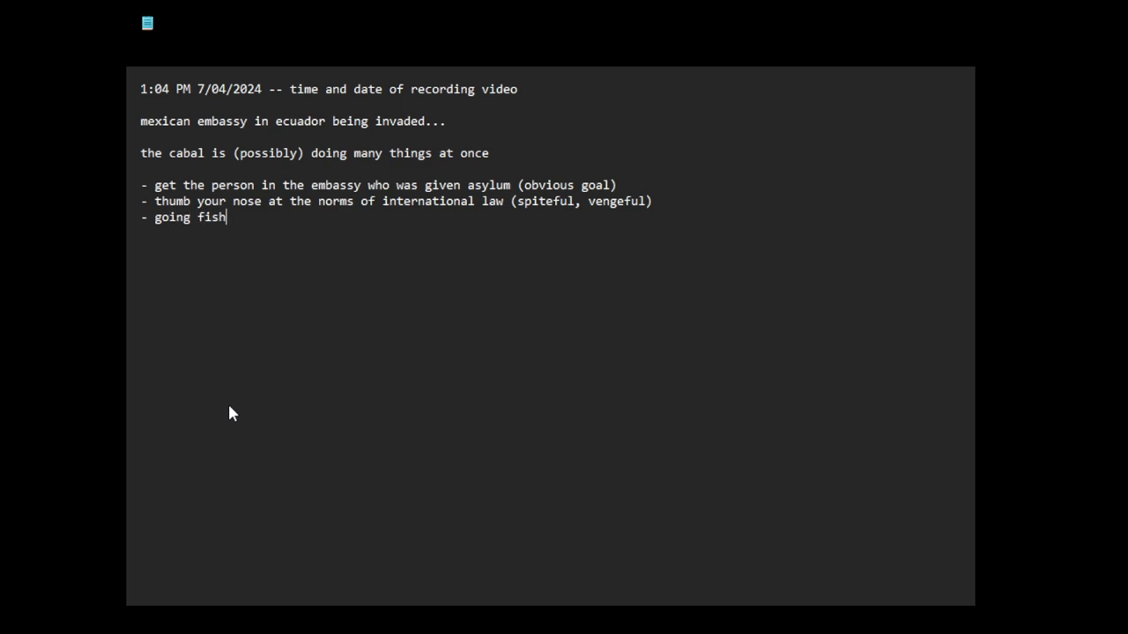
pyautogui.write('ing (')
# Step: Drop the bracket after 'going fishing' and add the line 'blinken's comment about ukraine going nato'
pyautogui.press('BackSpace')
pyautogui.press('Return')
pyautogui.press('Return')
pyautogui.write("blinken's comment")
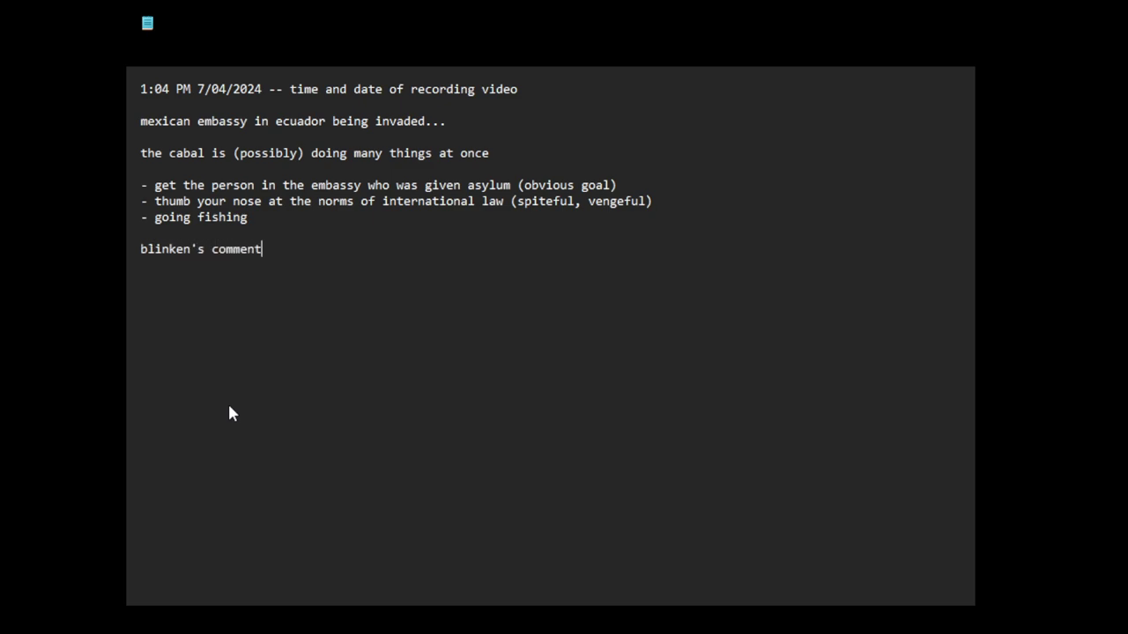
pyautogui.write(' about ukrai')
pyautogui.press('BackSpace')
pyautogui.write('ukraine going nato')
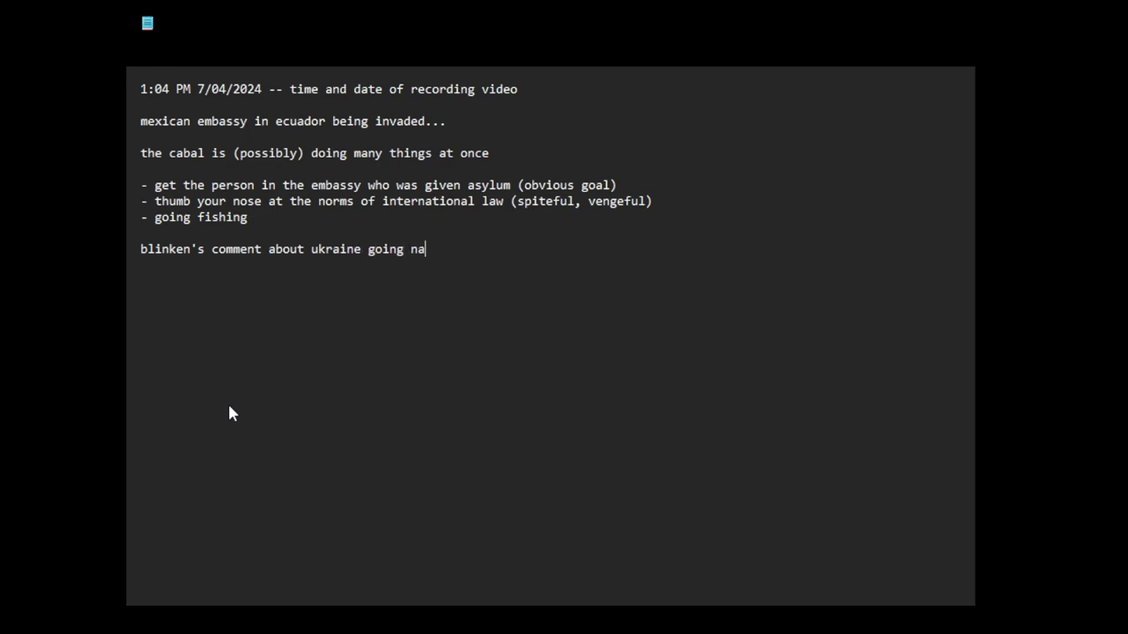
pyautogui.press('Return')
pyautogui.press('Return')
# Step: On the empty line below, write 'rogue actors:' followed by the pasted x.com status link
pyautogui.click(200, 292)
pyautogui.write('rogue actors:')
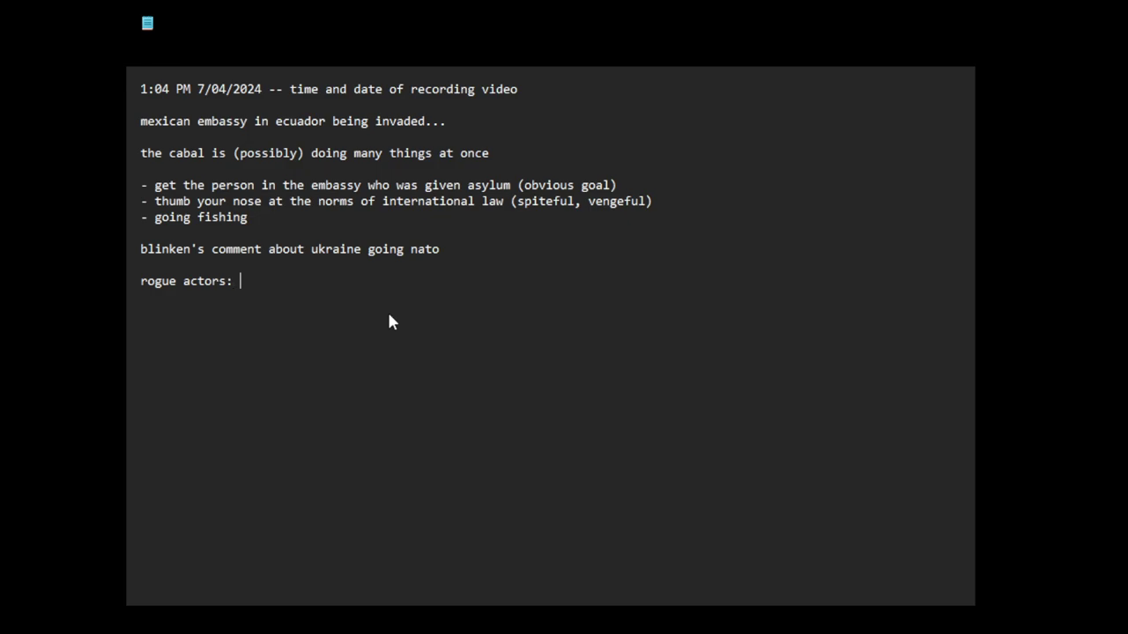
pyautogui.hotkey('ctrl', 'v')
pyautogui.press('Return')
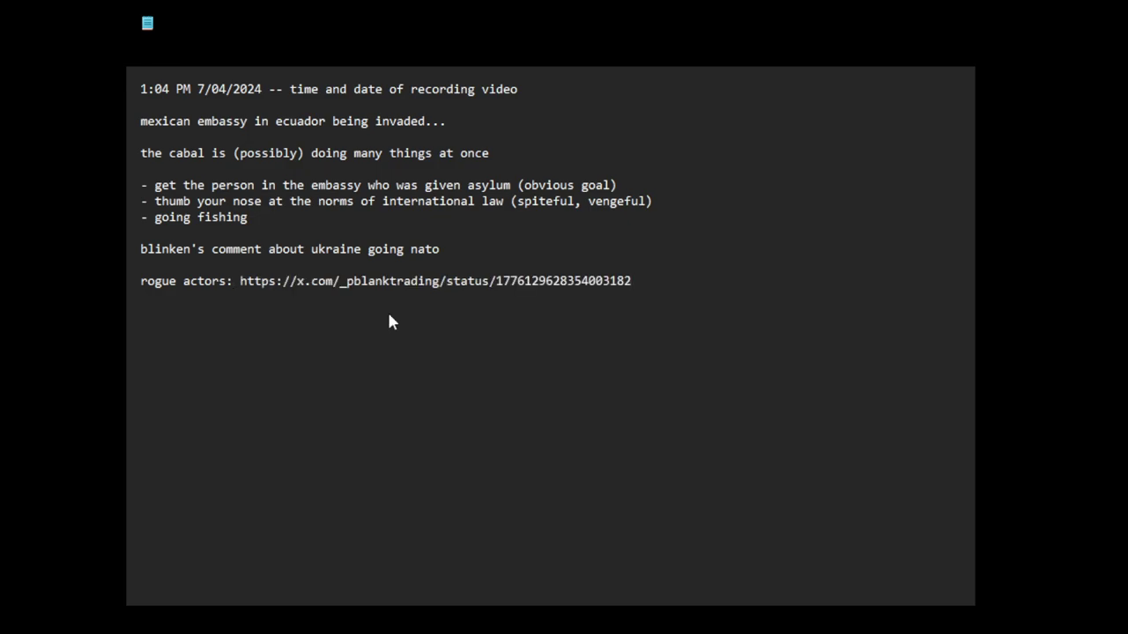